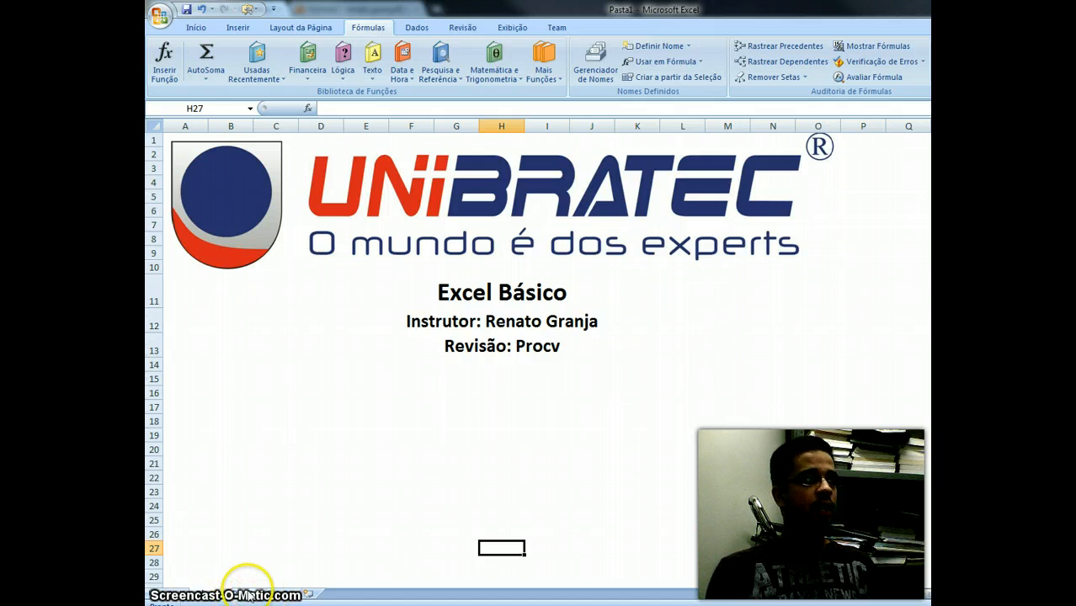
# - Open the worksheet with the Recife distance table and examine the Origem cell and the city list offered for Destino in E5
pyautogui.click(250, 595)
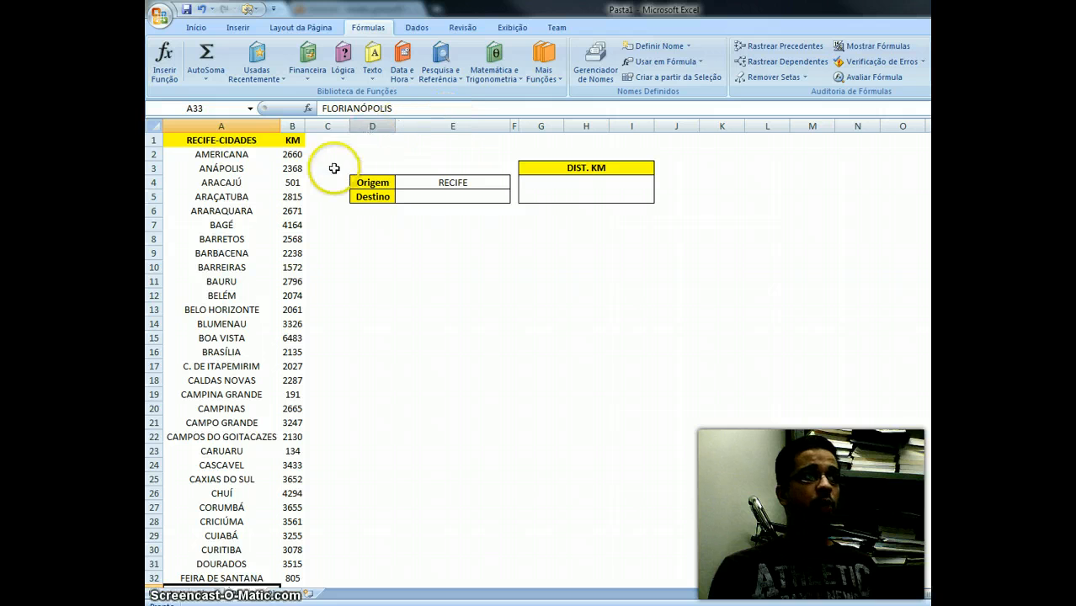
pyautogui.click(451, 181)
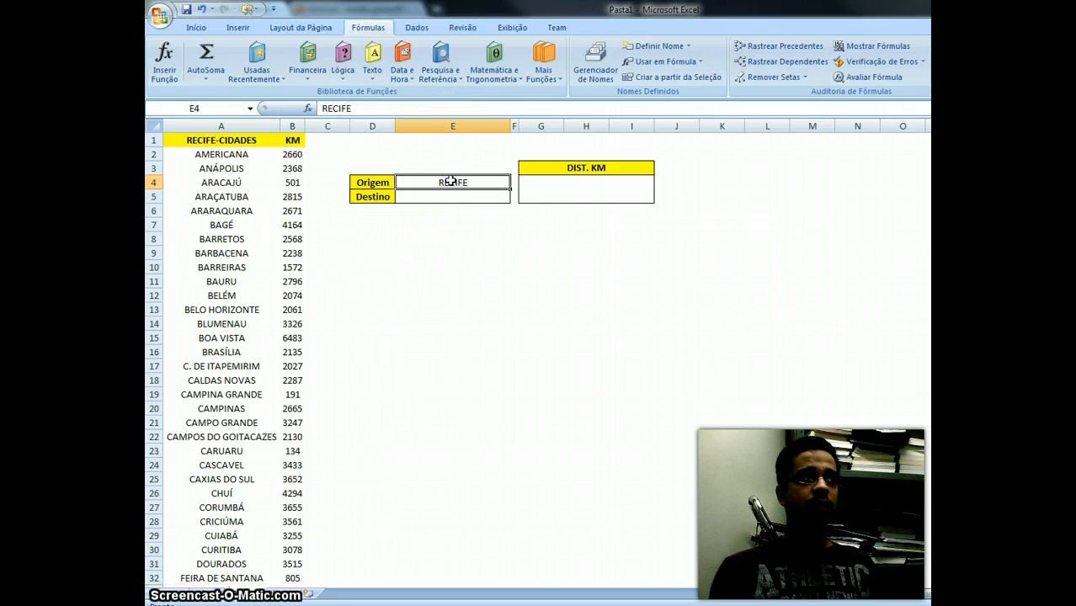
pyautogui.click(469, 197)
pyautogui.click(516, 197)
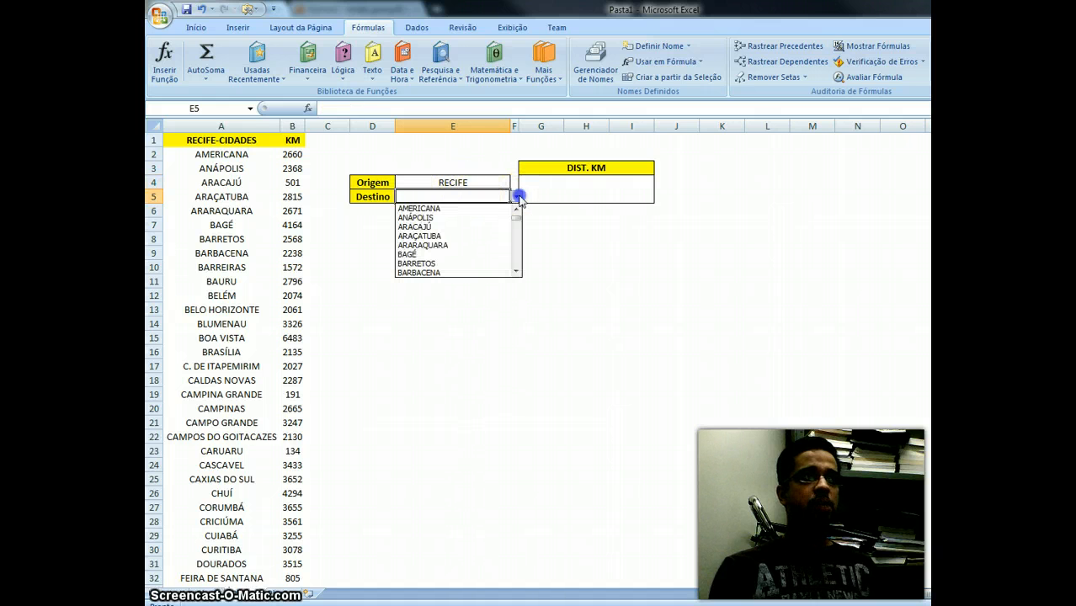
pyautogui.moveTo(517, 238); pyautogui.dragTo(516, 214)
pyautogui.click(528, 227)
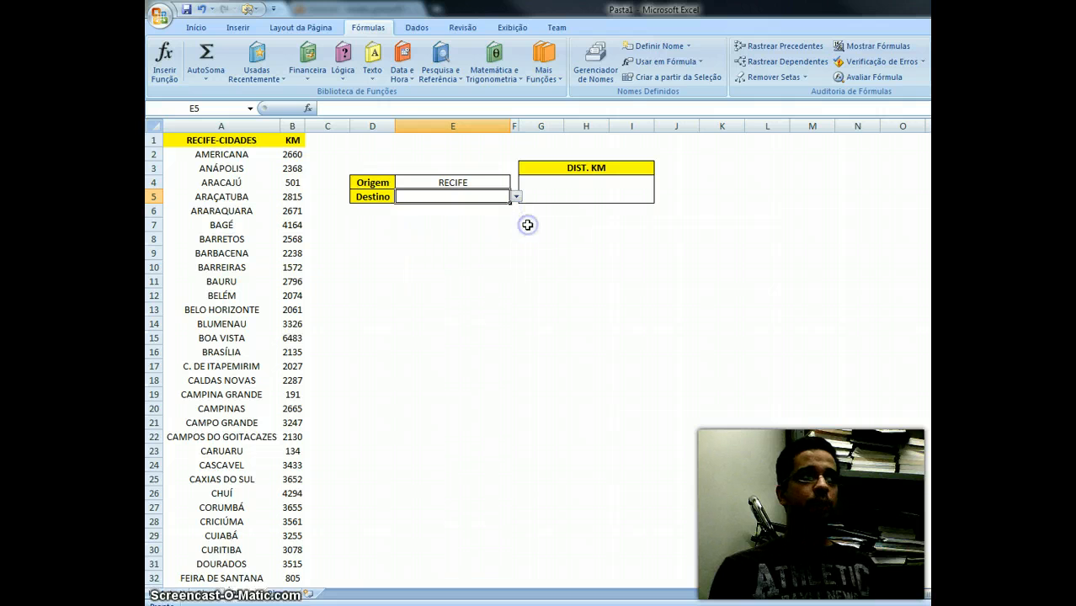
pyautogui.click(515, 196)
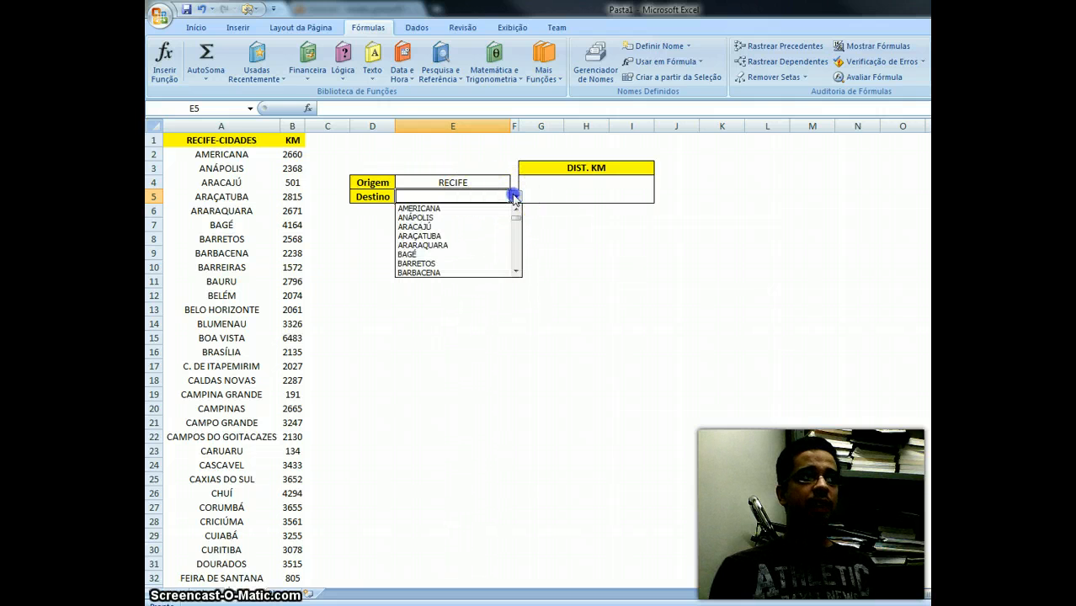
pyautogui.click(490, 163)
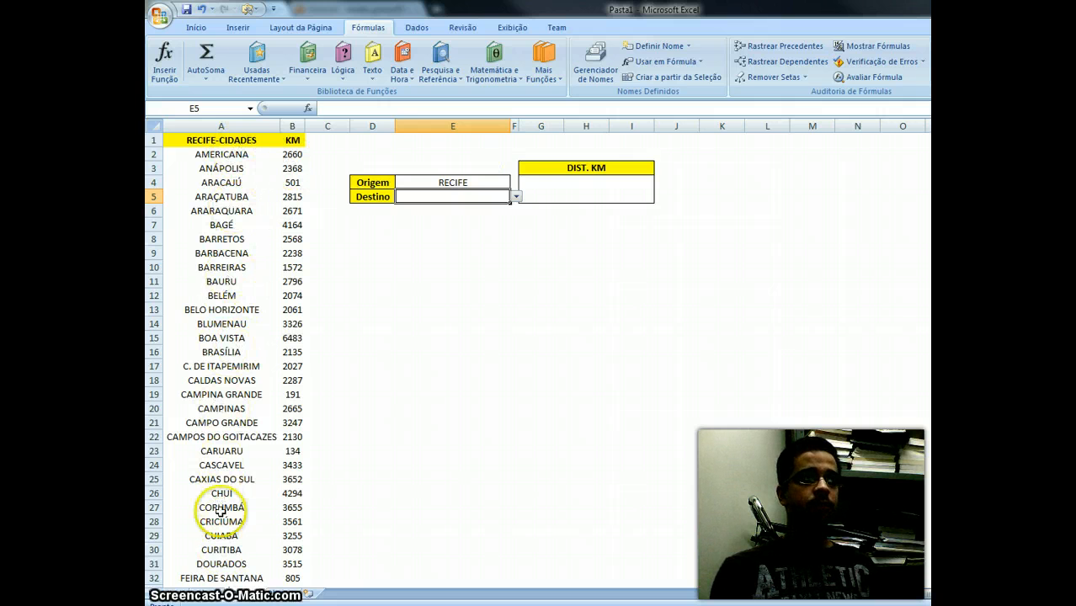
# - Search for the PROCV function and insert it in the merged DIST. KM result cell G4
pyautogui.click(613, 187)
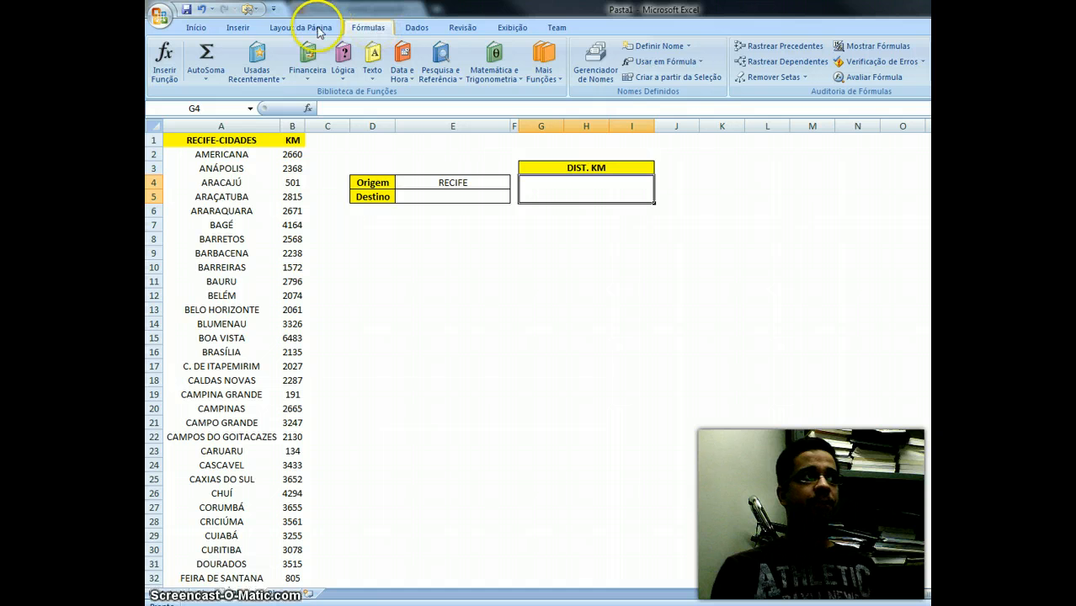
pyautogui.click(163, 63)
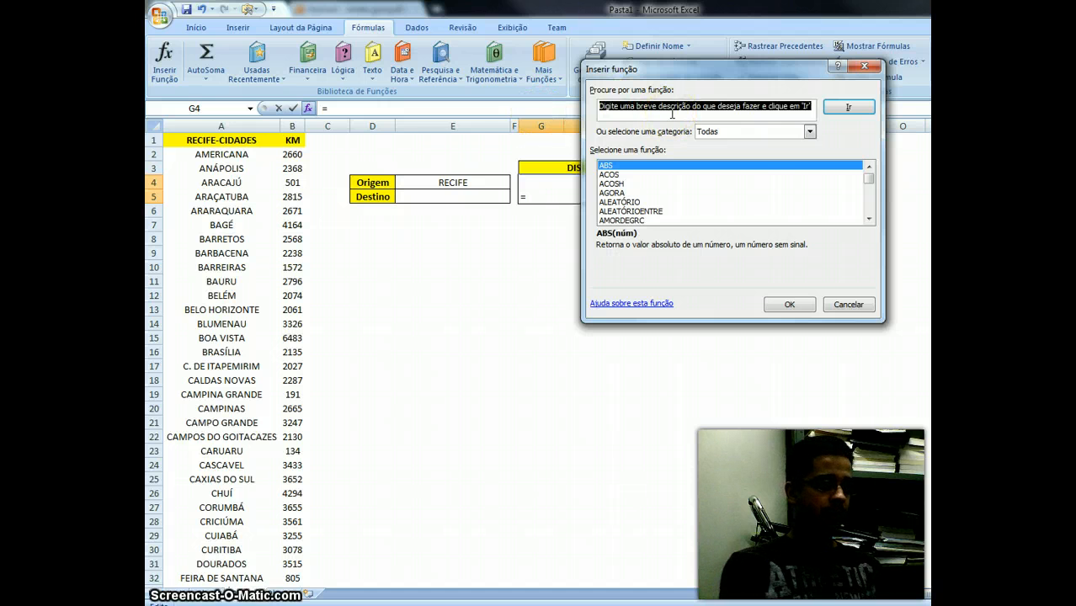
pyautogui.write('PROCV')
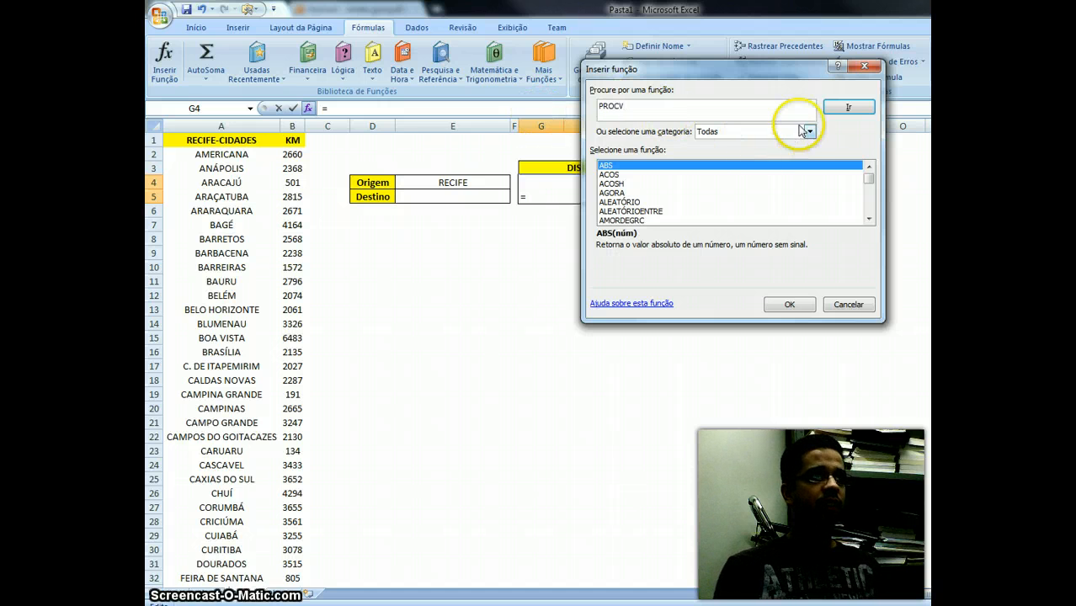
pyautogui.click(843, 109)
pyautogui.click(621, 169)
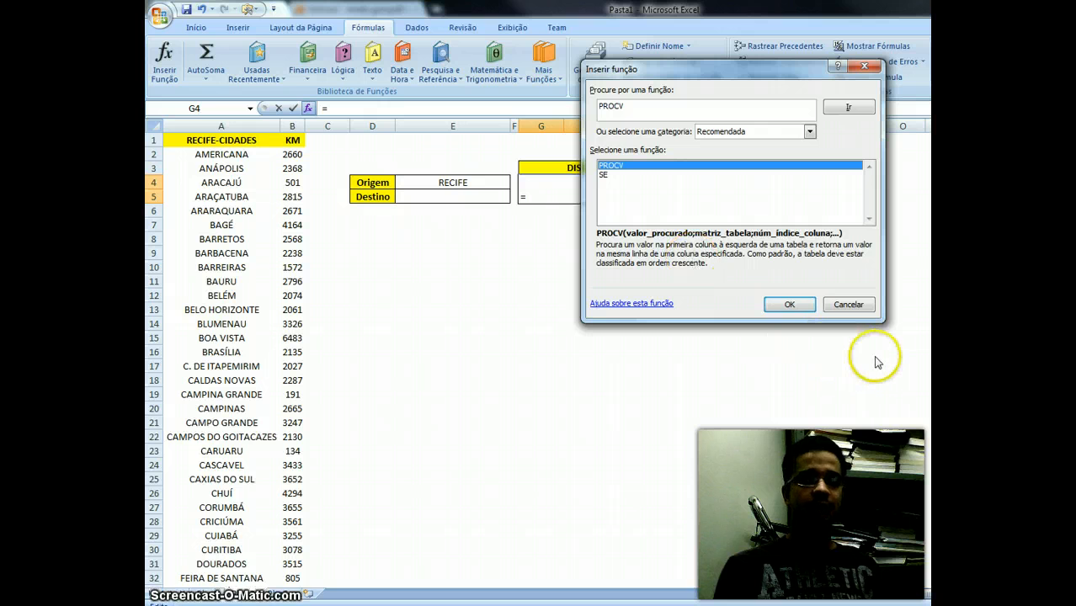
pyautogui.click(789, 303)
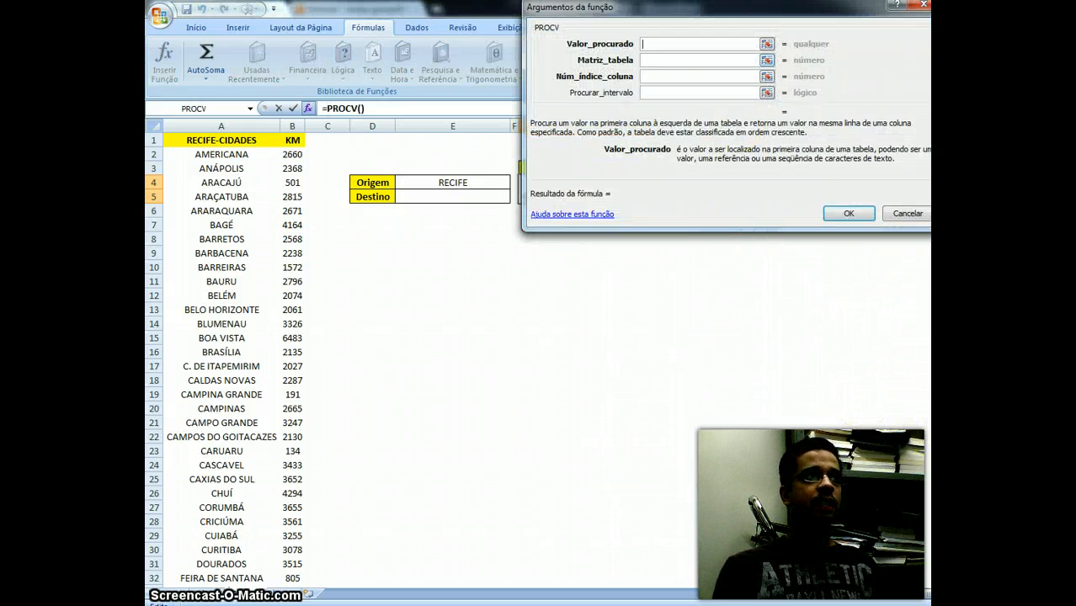
# - Set PROCV's Valor_procurado to the destination cell E5 and its Matriz_tabela to columns A:B
pyautogui.moveTo(725, 10); pyautogui.dragTo(660, 244)
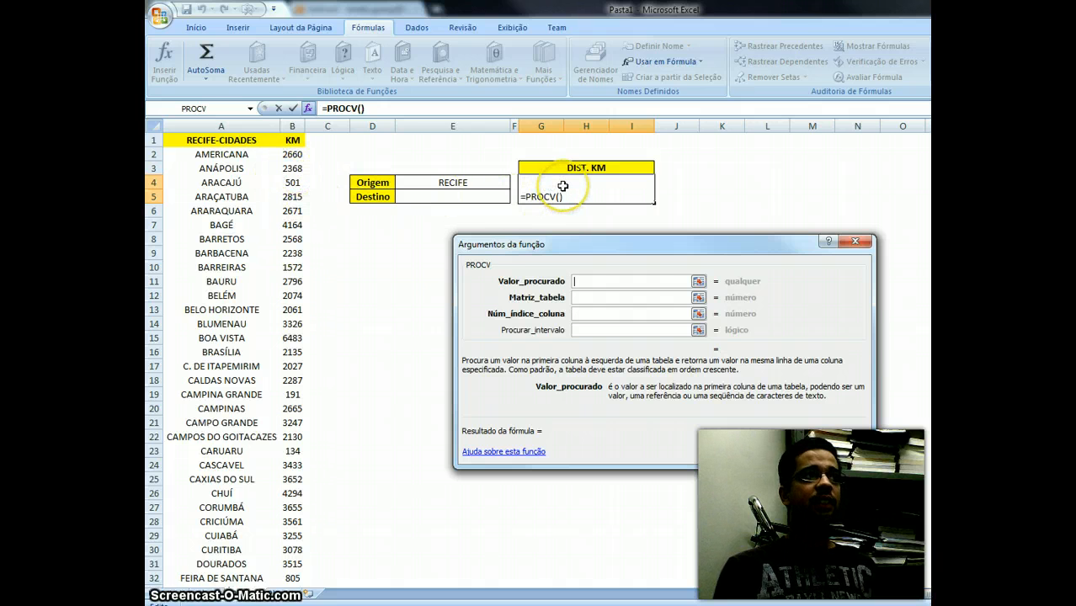
pyautogui.click(698, 282)
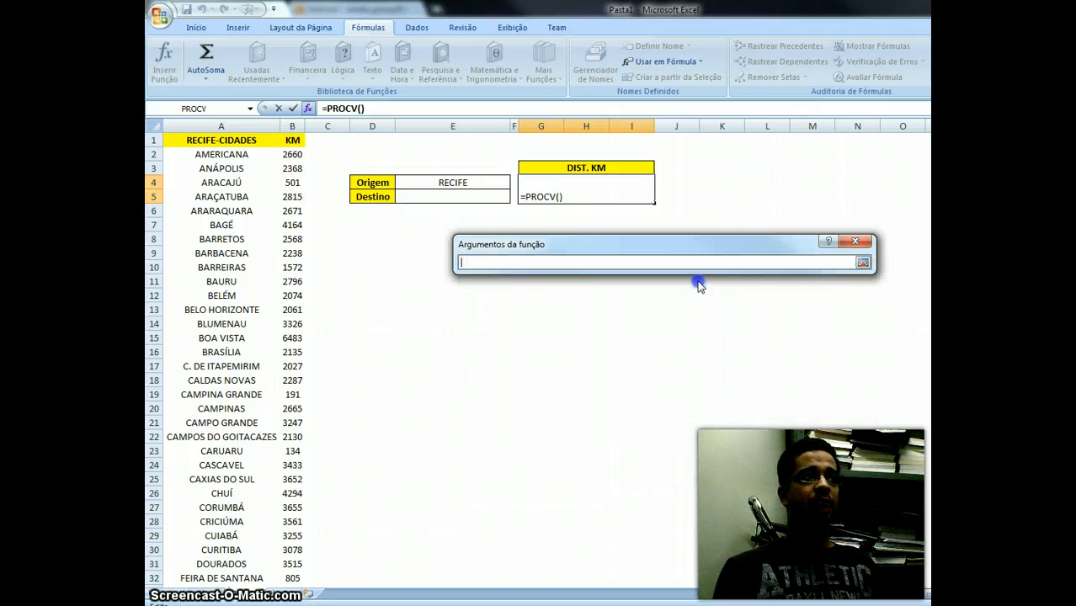
pyautogui.click(448, 196)
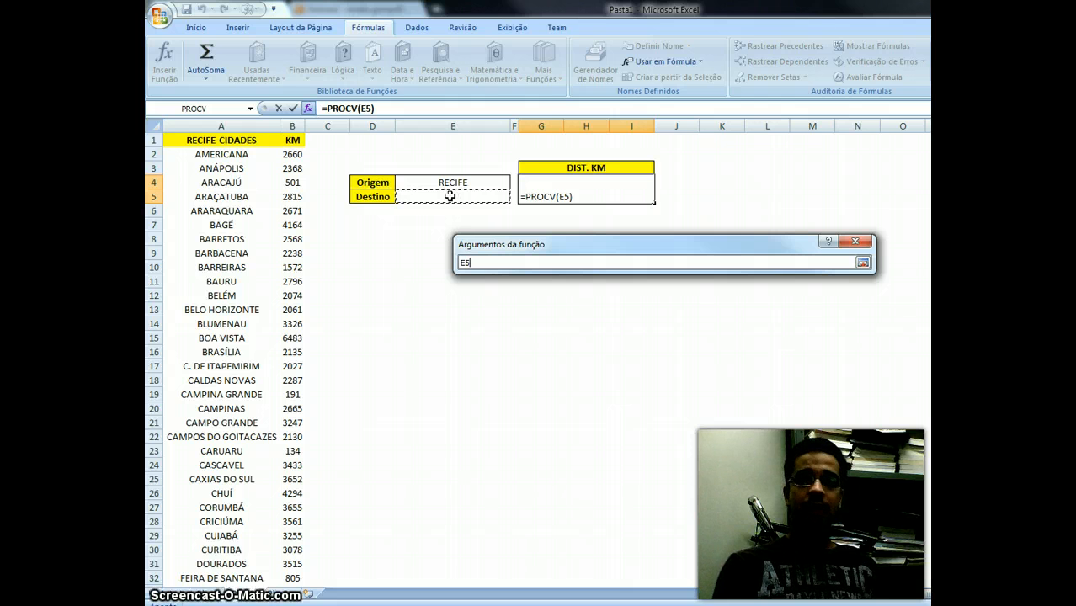
pyautogui.press('Return')
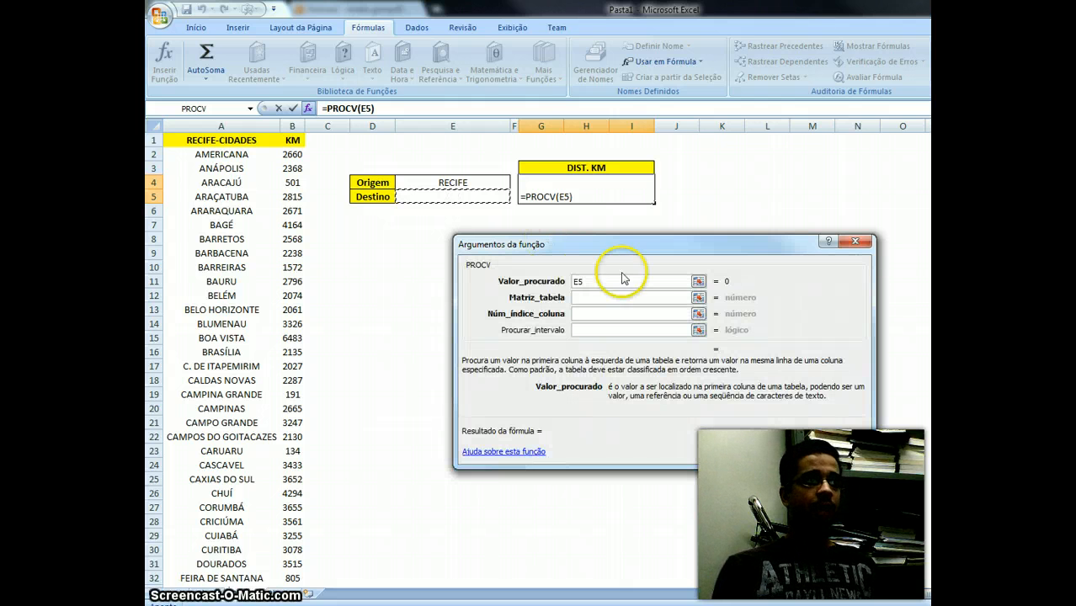
pyautogui.click(698, 297)
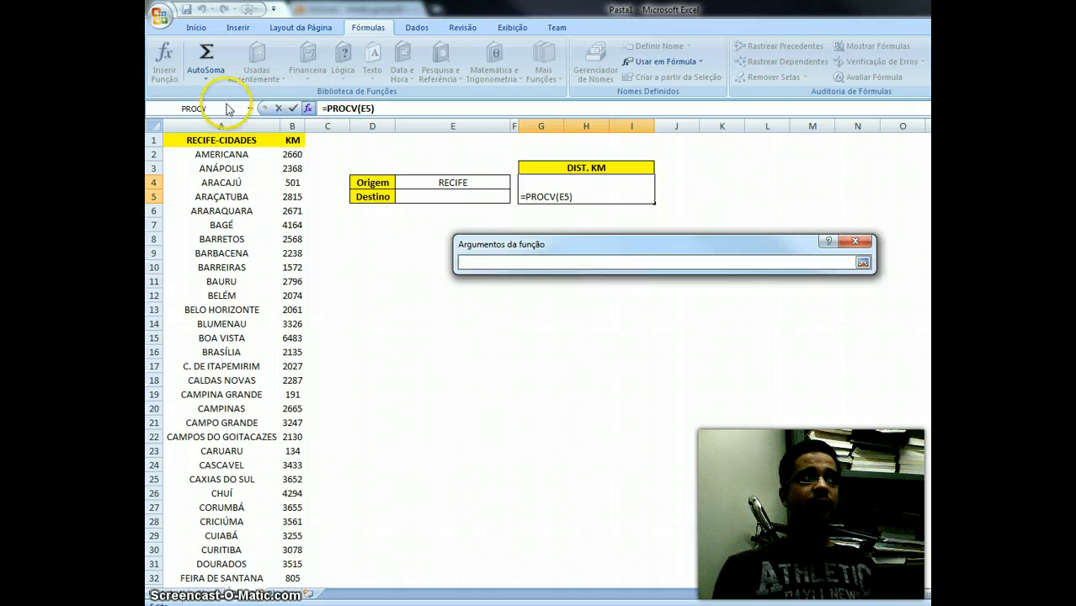
pyautogui.moveTo(291, 125); pyautogui.dragTo(253, 126)
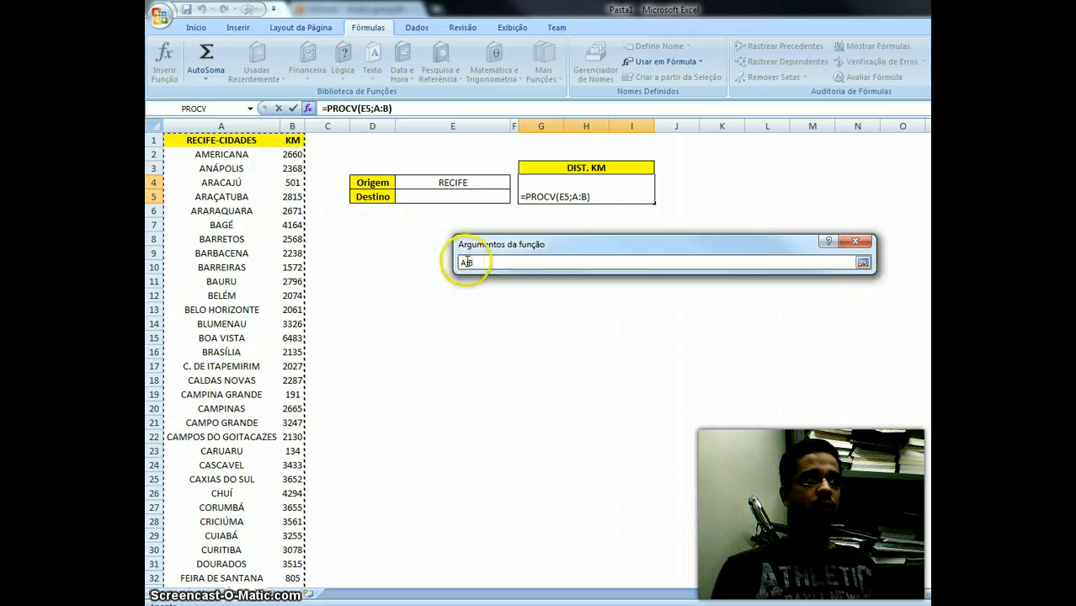
pyautogui.press('Return')
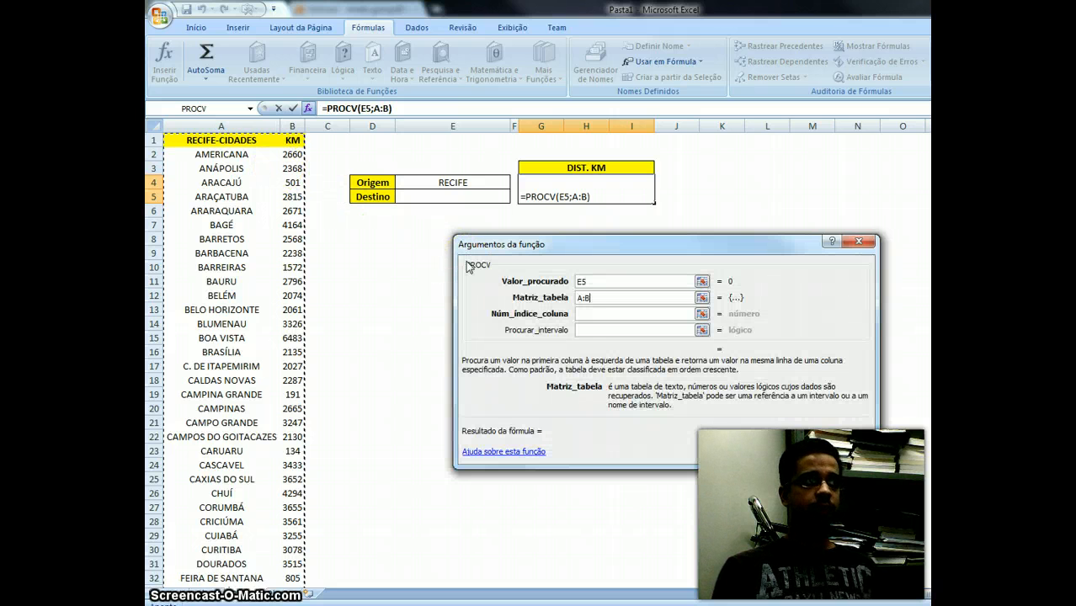
# - Set Núm_índice_coluna to 2 and Procurar_intervalo to 0 for an exact match, and complete the PROCV formula
pyautogui.click(586, 314)
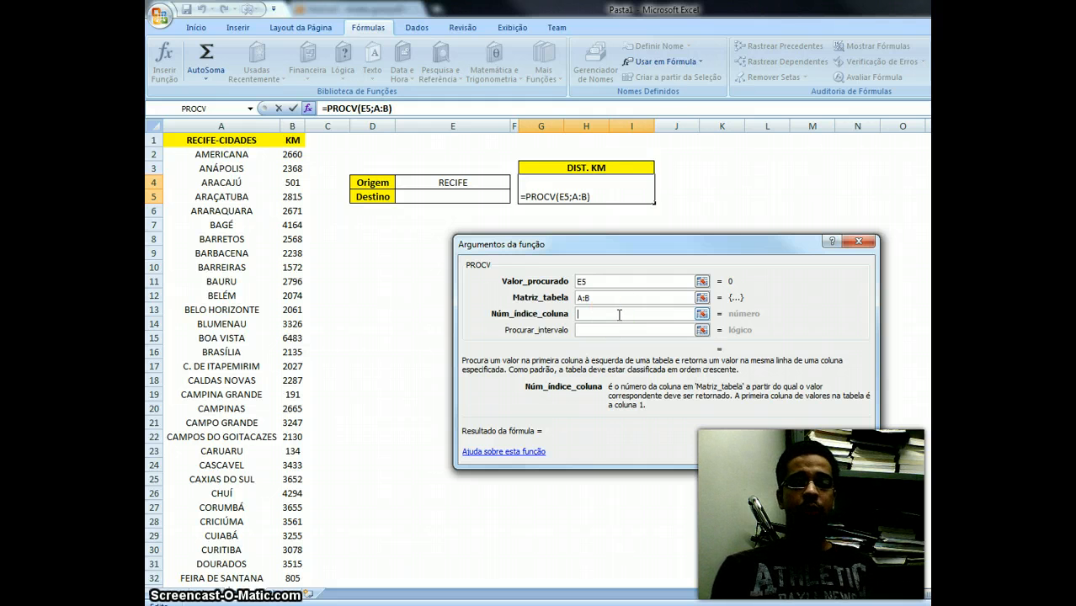
pyautogui.click(611, 282)
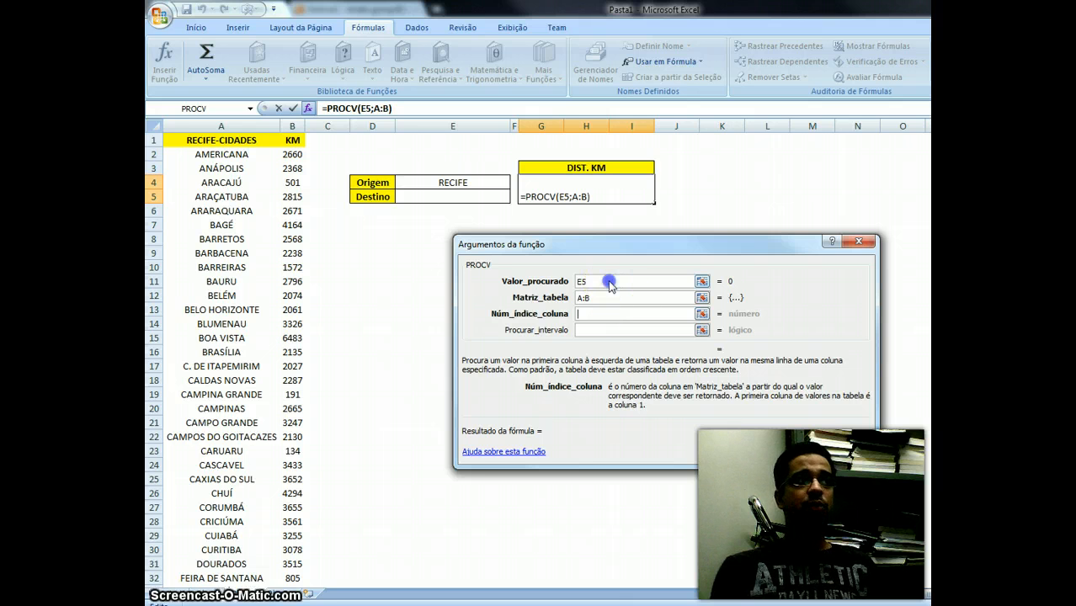
pyautogui.click(596, 313)
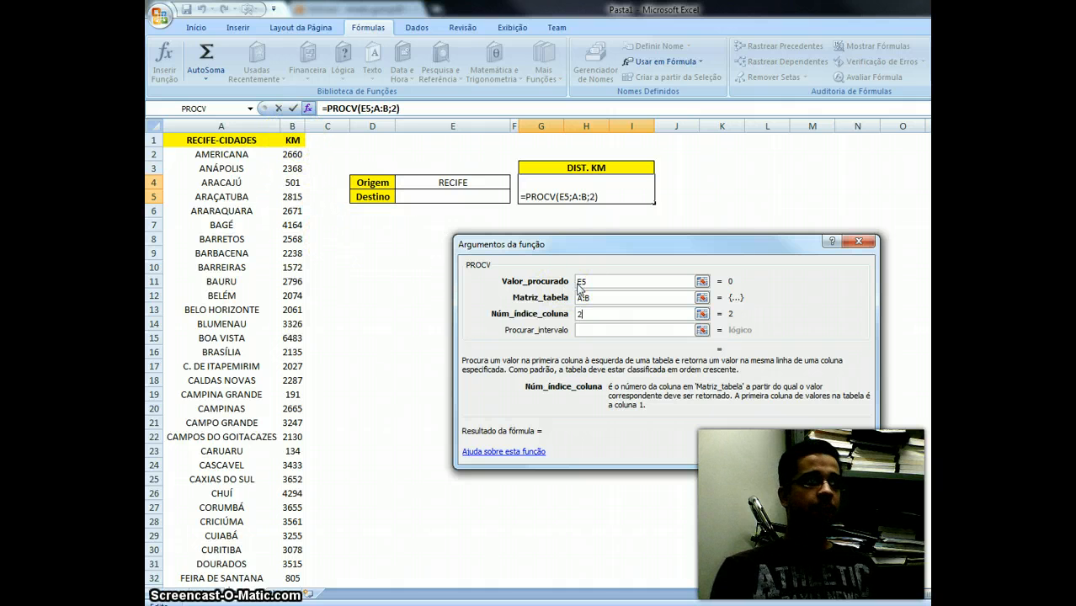
pyautogui.click(595, 330)
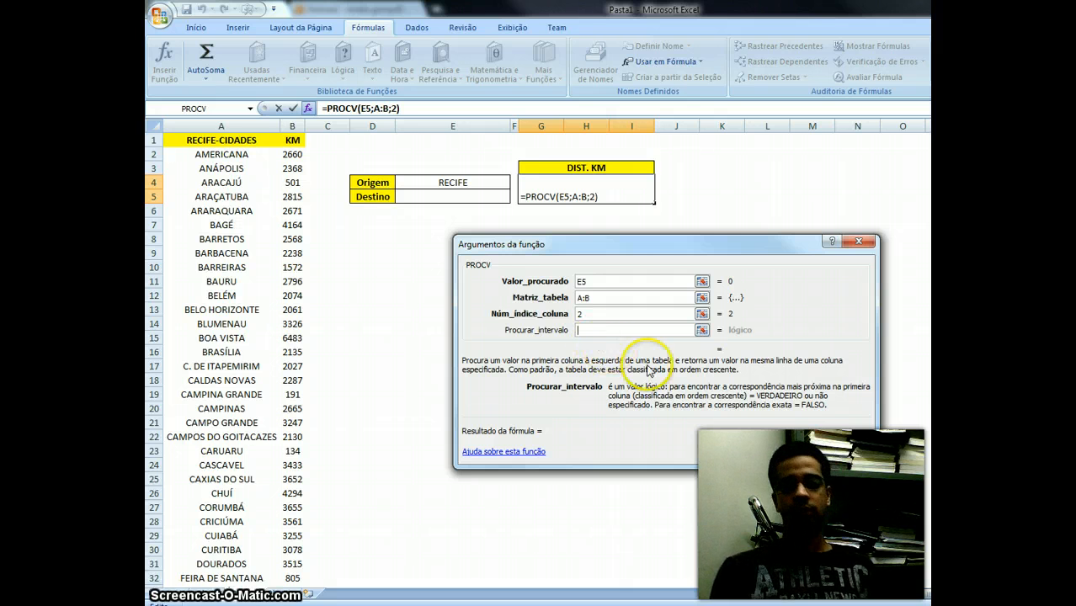
pyautogui.write('0')
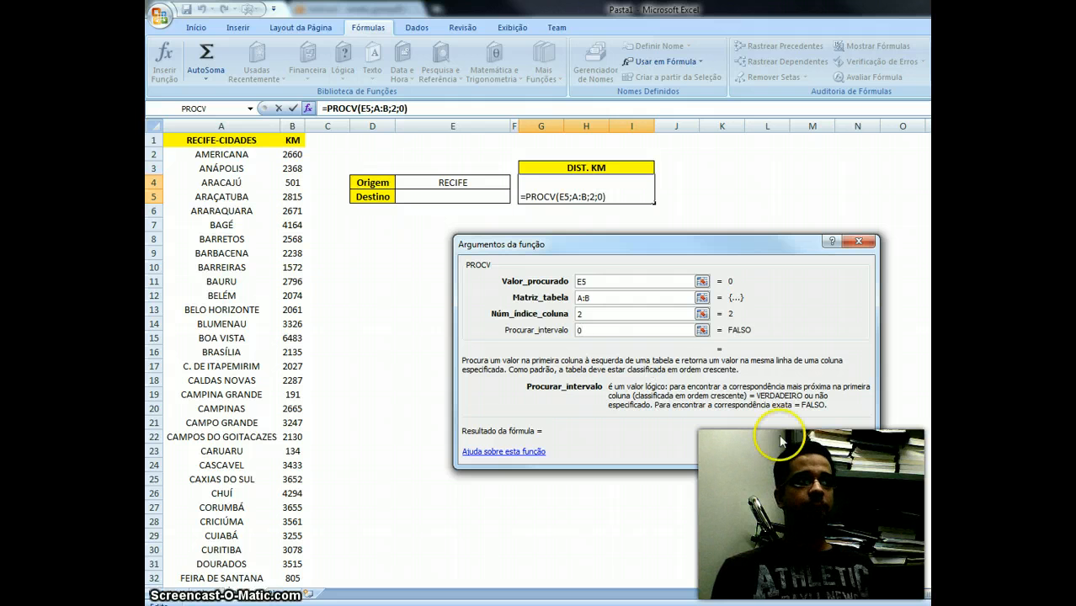
pyautogui.click(806, 461)
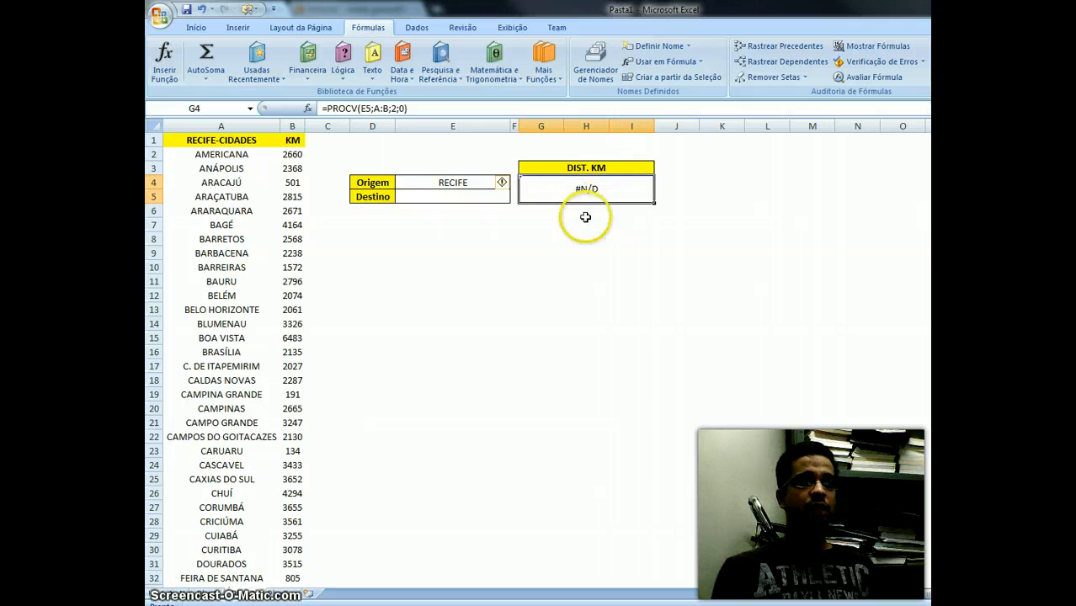
# - Choose GOIÂNIA as the Destino city in E5 and check the distance formula in G4
pyautogui.click(471, 197)
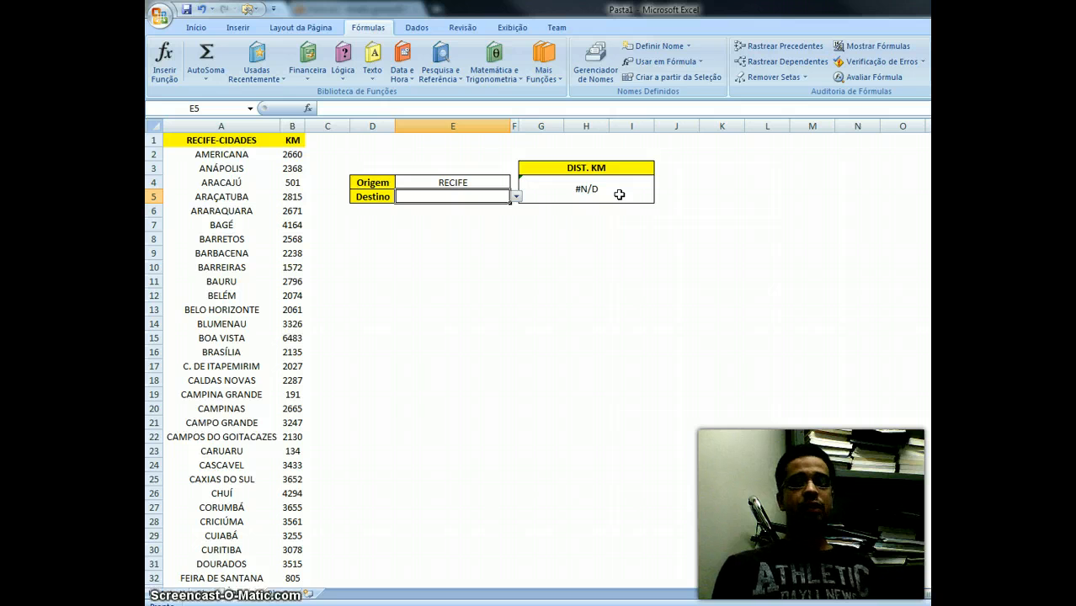
pyautogui.click(516, 200)
pyautogui.moveTo(514, 216); pyautogui.dragTo(516, 239)
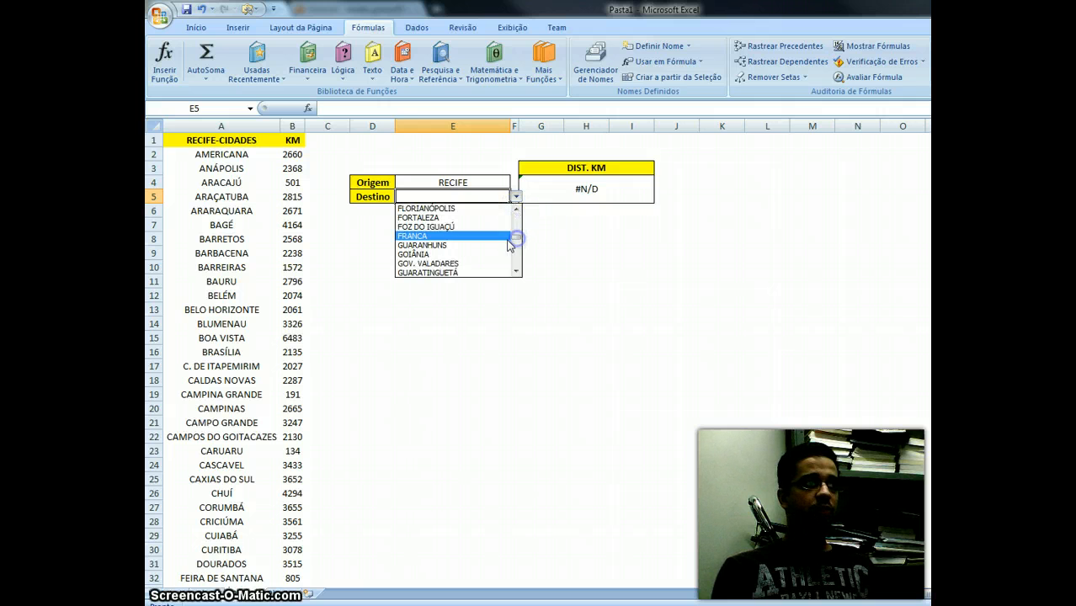
pyautogui.click(462, 254)
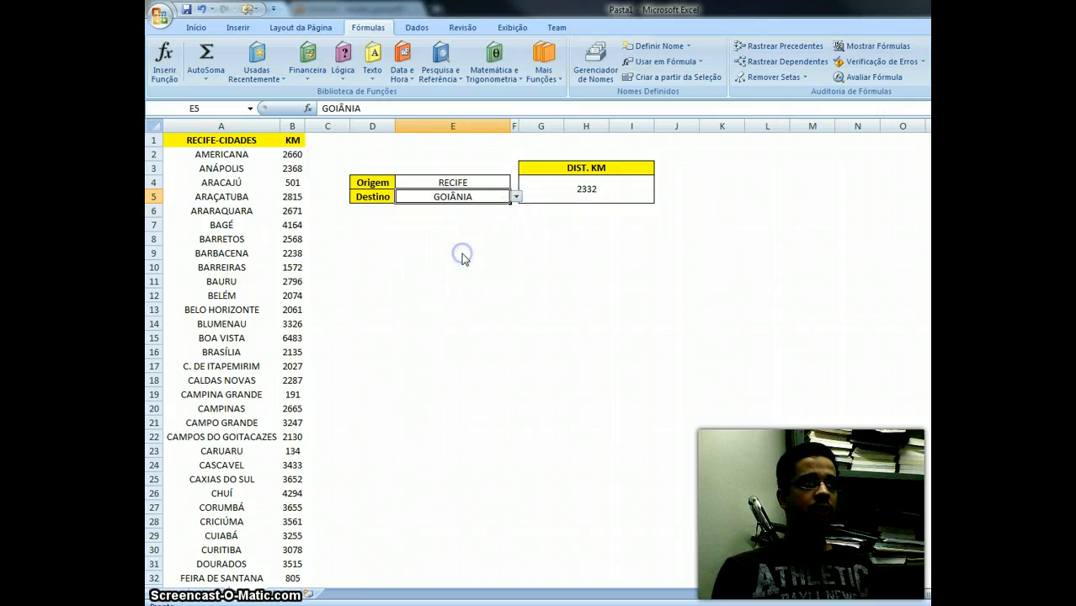
pyautogui.click(594, 197)
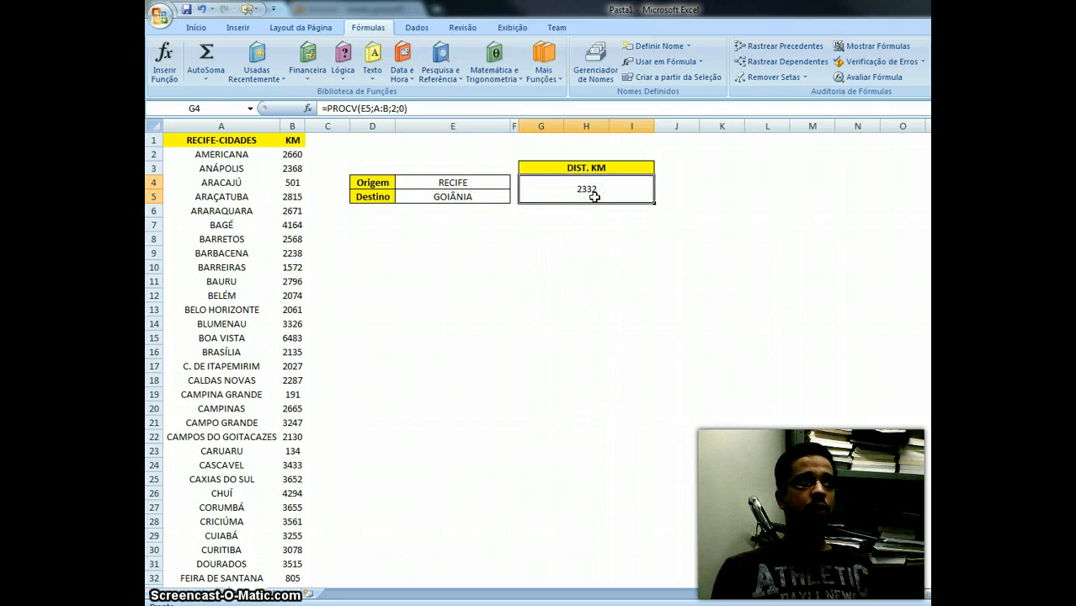
# - Test the distance lookup with two more Destino cities in E5, first AMERICANA and finally ARAÇATUBA
pyautogui.click(492, 197)
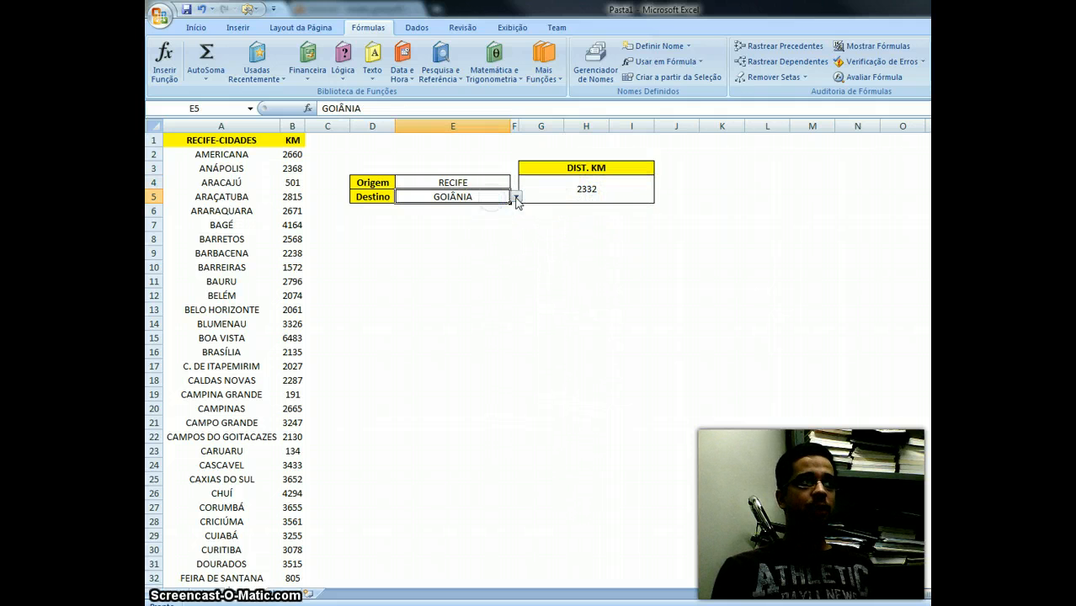
pyautogui.click(516, 197)
pyautogui.moveTo(522, 236); pyautogui.dragTo(519, 216)
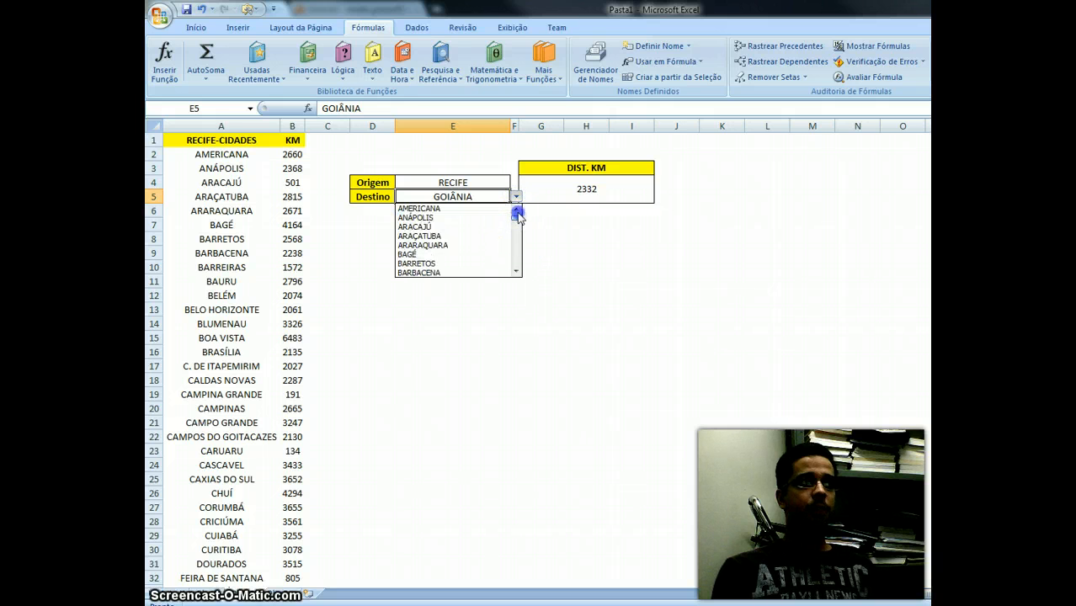
pyautogui.click(488, 209)
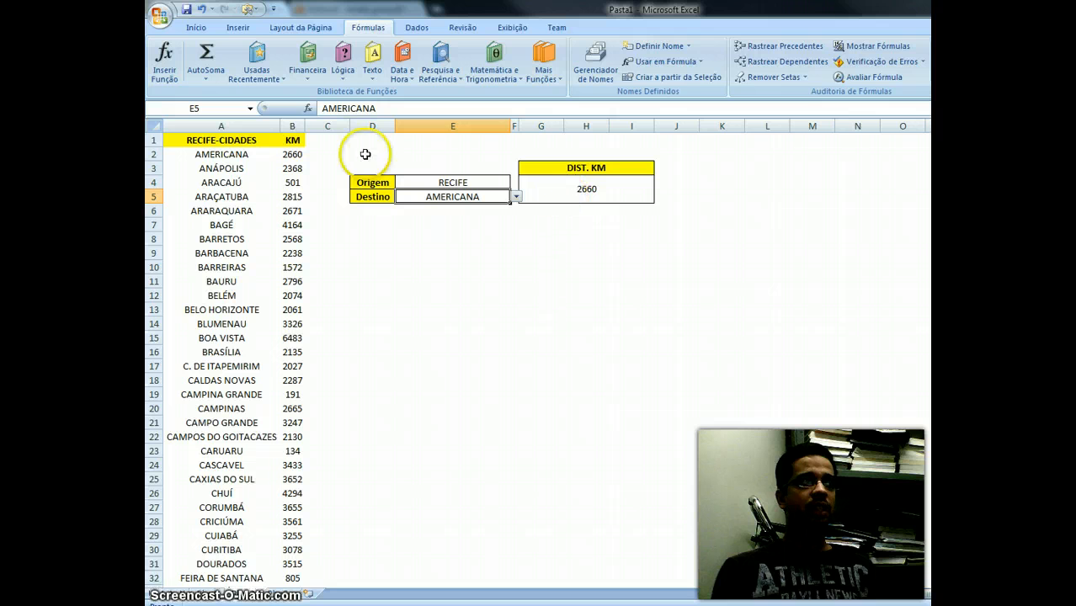
pyautogui.click(514, 199)
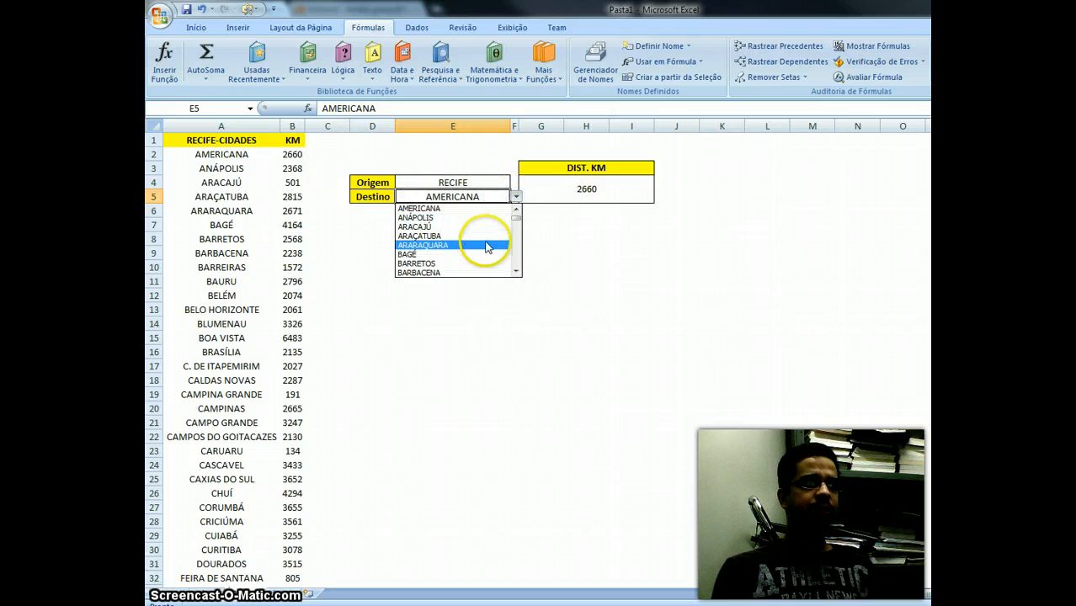
pyautogui.click(486, 236)
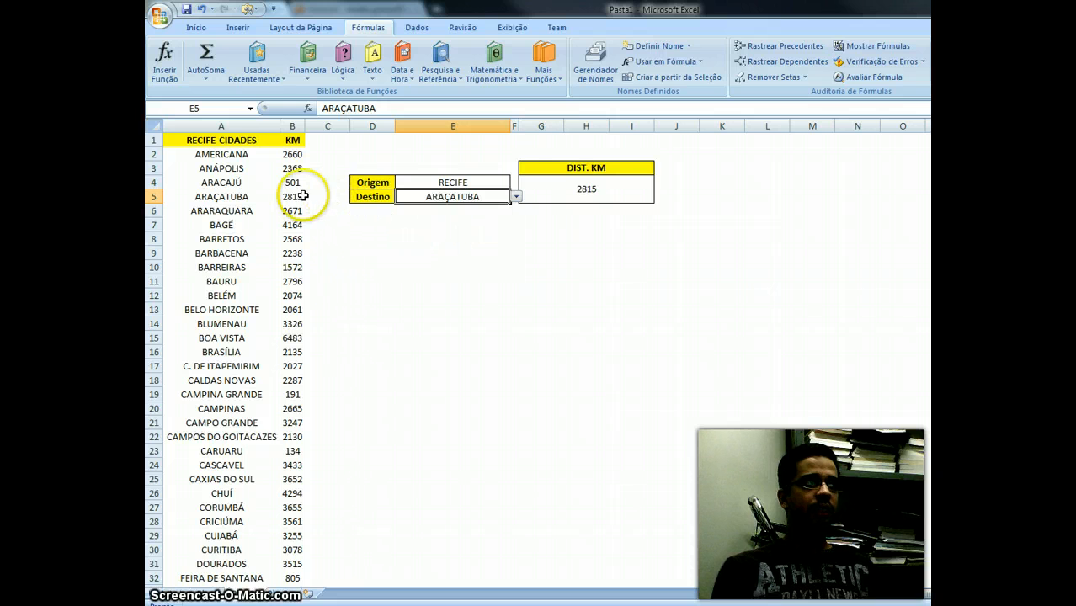